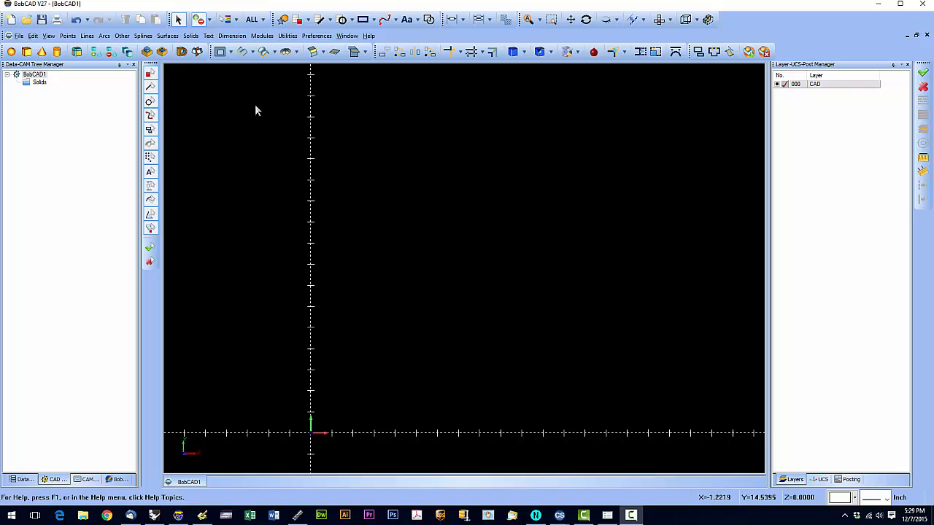
Open rooster.dxf from the Sample-DXF folder with the file type set to All BobCAD Files.
left_click(27, 19)
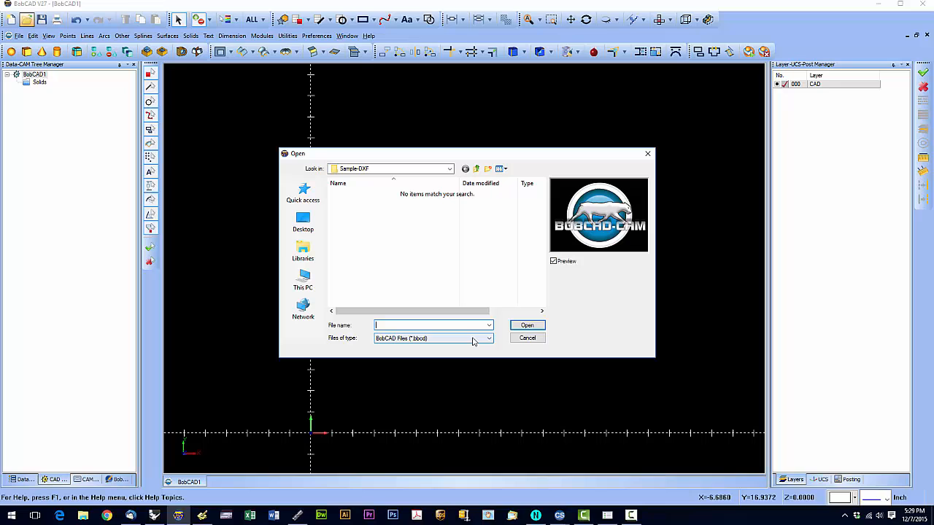
left_click(489, 338)
left_click(462, 423)
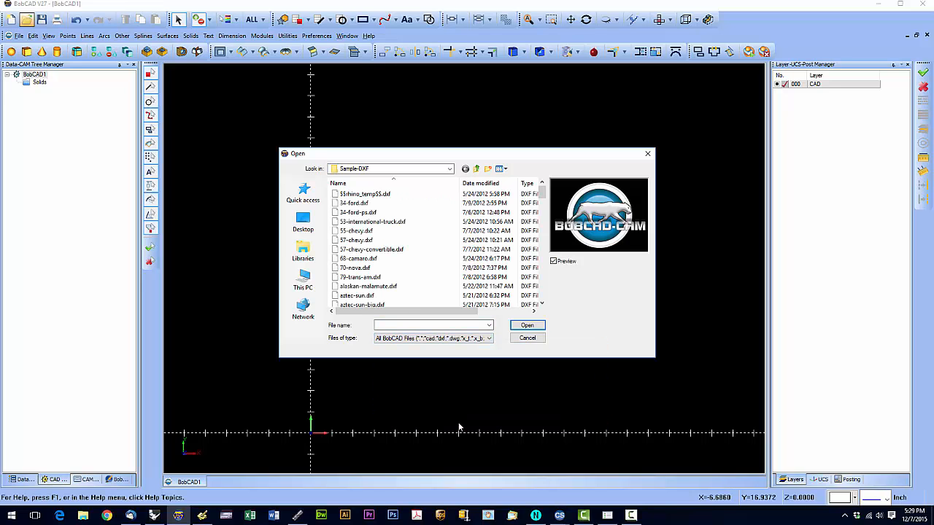
left_click_drag(543, 196, 541, 290)
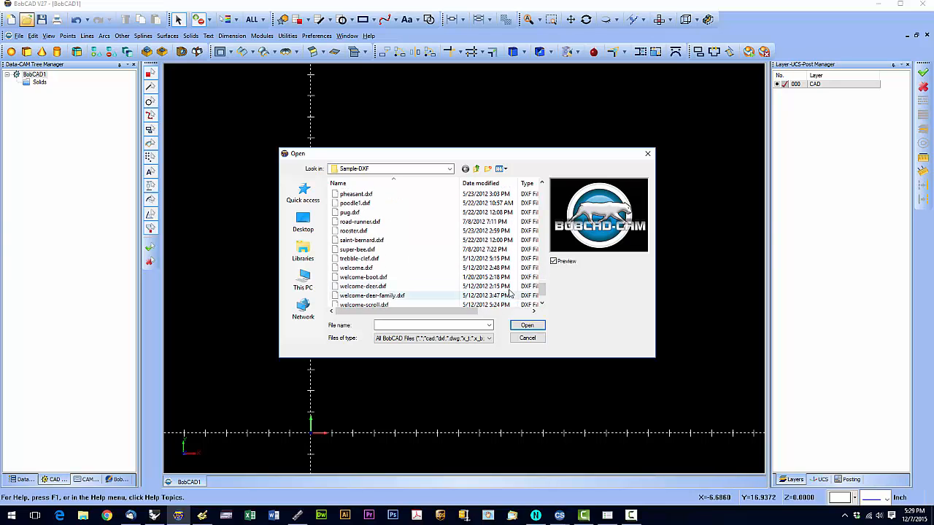
double_click(354, 230)
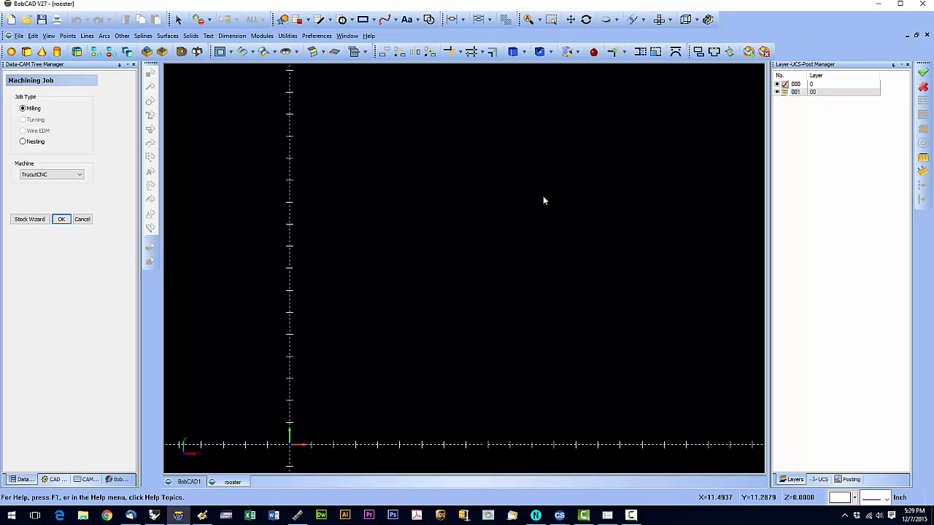
Switch to the Select tool and zoom out until the red rooster outline appears.
left_click(180, 20)
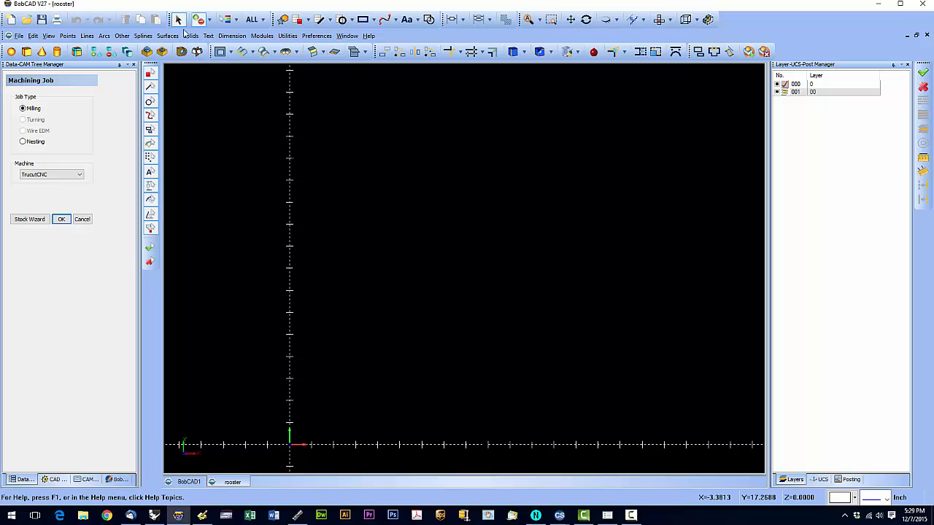
scroll(316, 195, "down", 3)
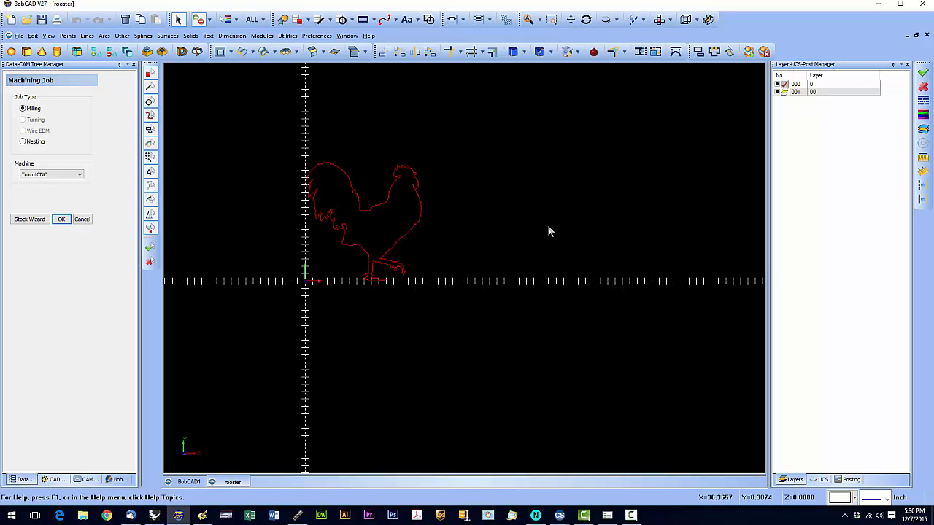
Choose Modify Attributes > Color from the canvas menu and pick the white swatch.
right_click(453, 214)
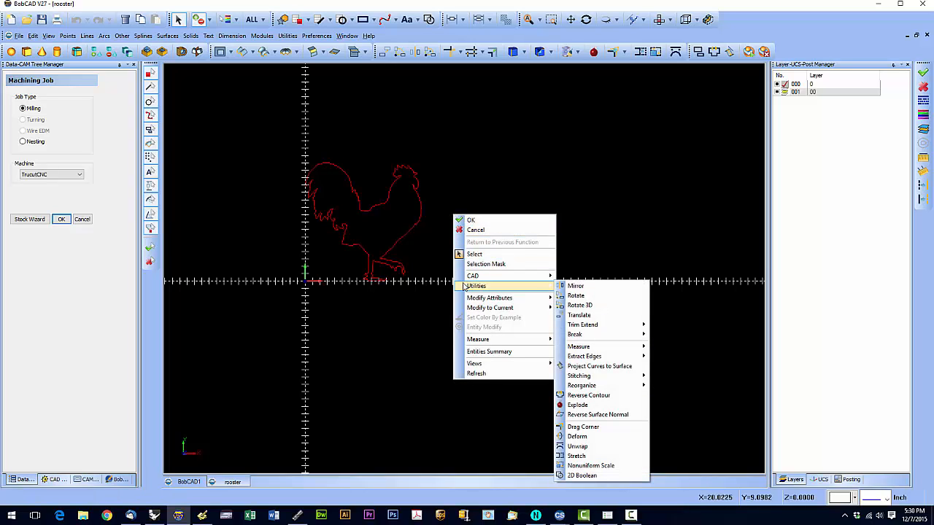
mouse_move(489, 297)
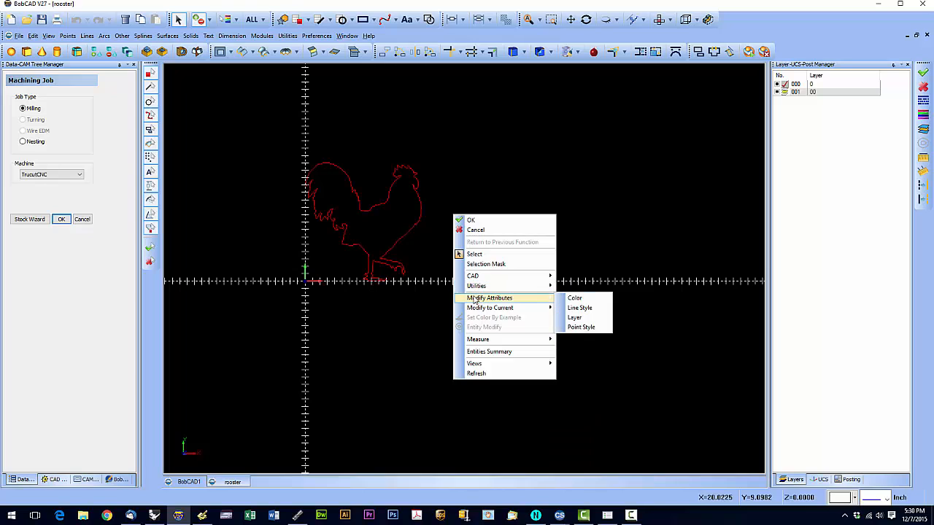
left_click(576, 298)
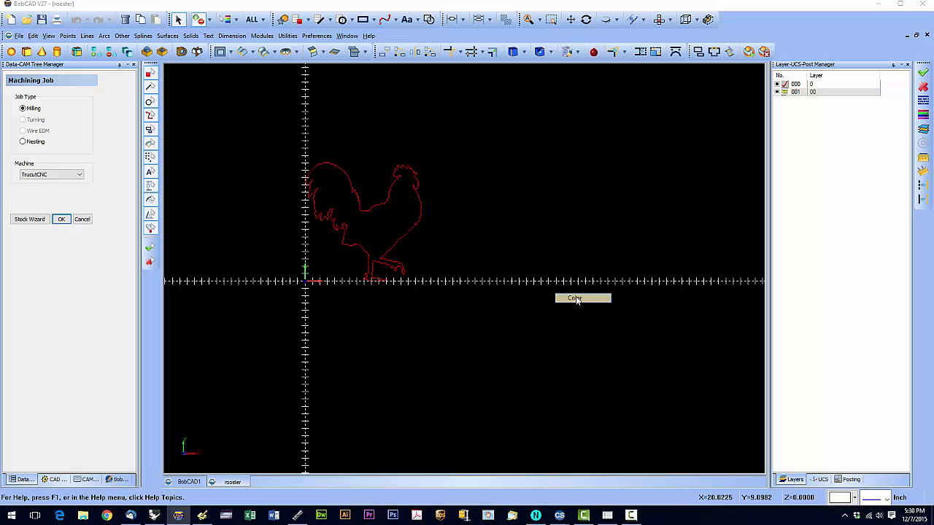
left_click(487, 321)
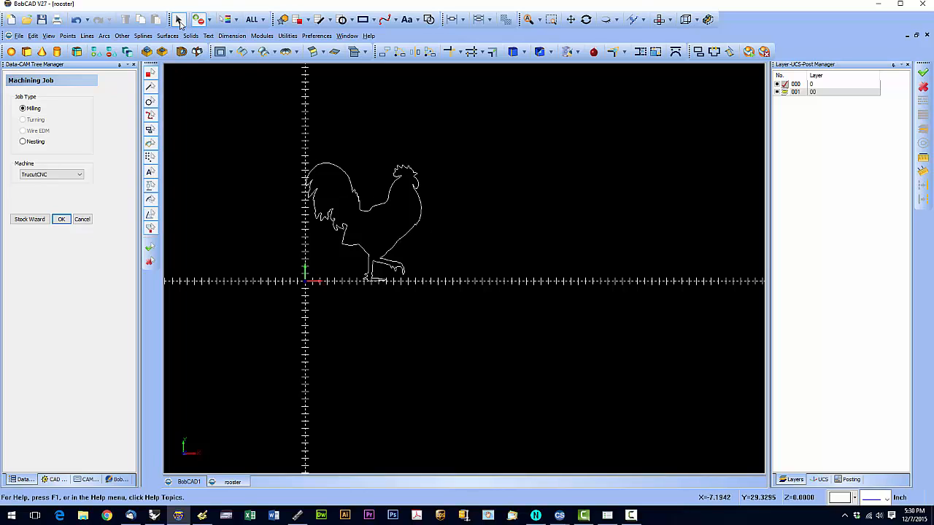
Window-select the whole rooster outline and apply the current white colour to it.
left_click_drag(236, 90, 486, 328)
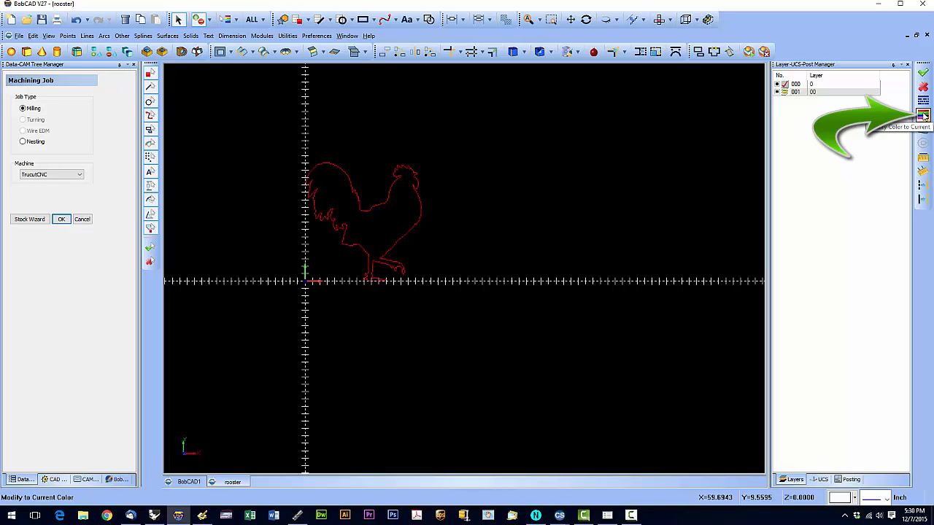
left_click(923, 117)
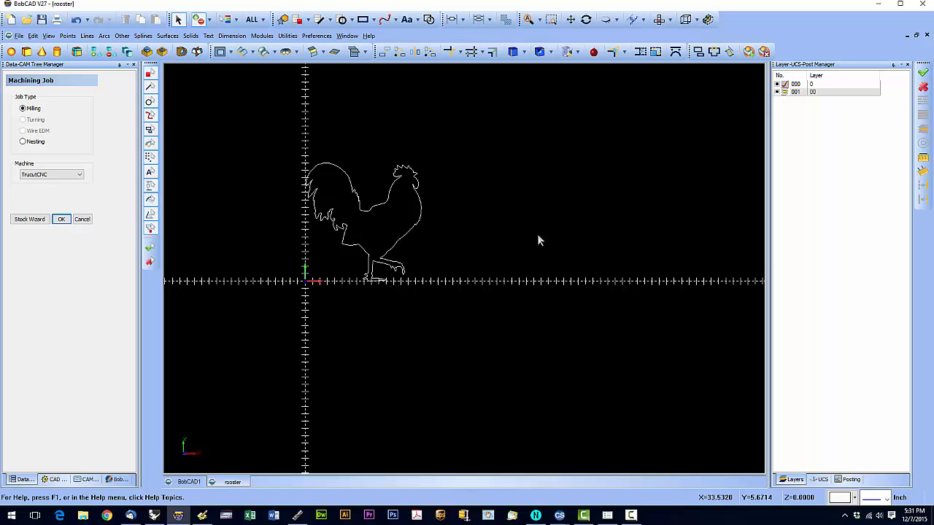
scroll(377, 207, "up", 2)
scroll(377, 207, "up", 3)
scroll(376, 206, "up", 4)
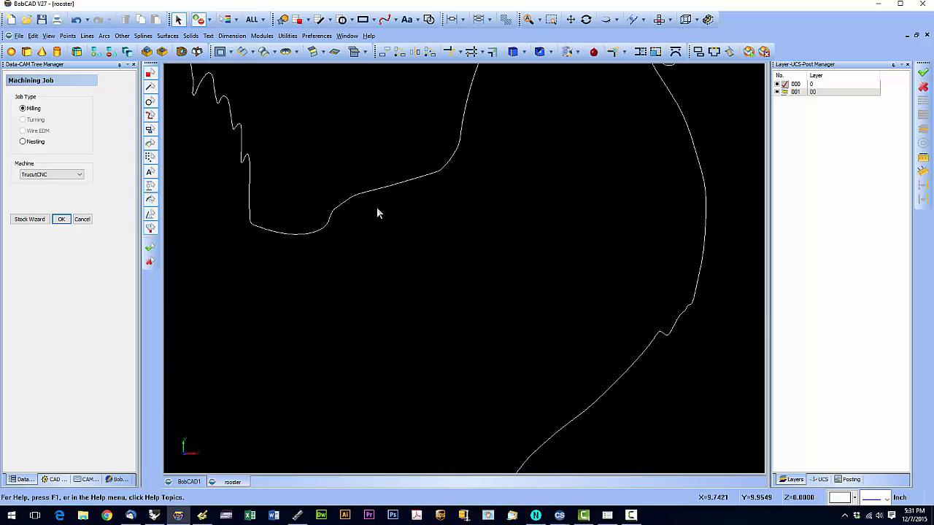
Delete a short segment of the rooster's back, leaving a gap in the outline.
left_click(387, 188)
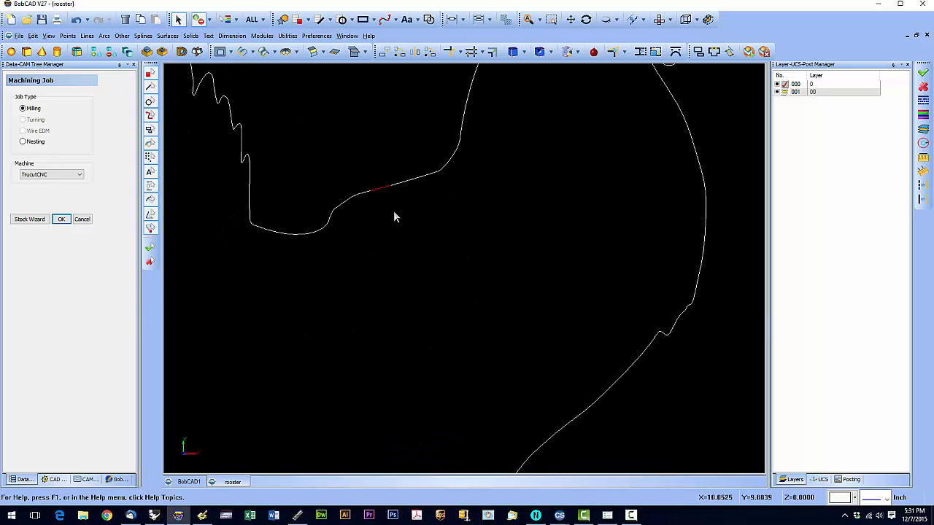
key("Delete")
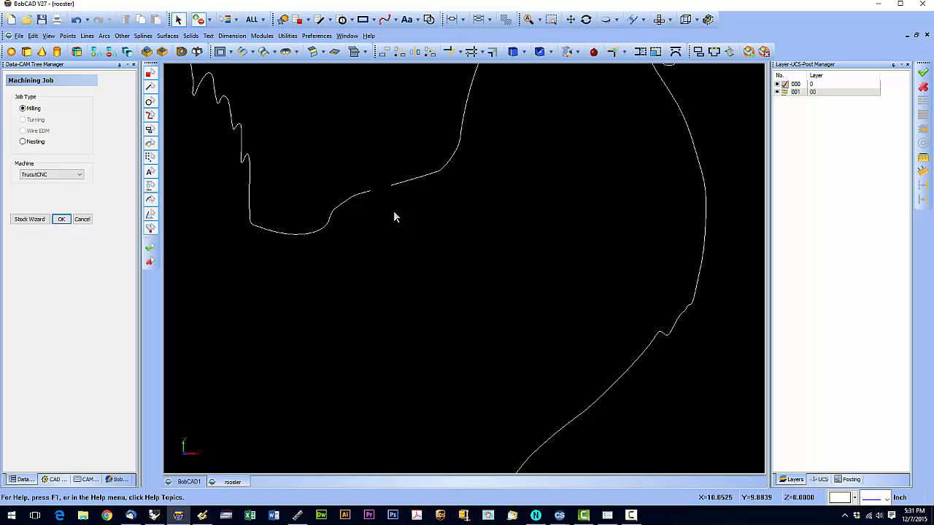
Join the two curve endpoints at the gap with a Line Join, then cancel the command.
left_click(319, 19)
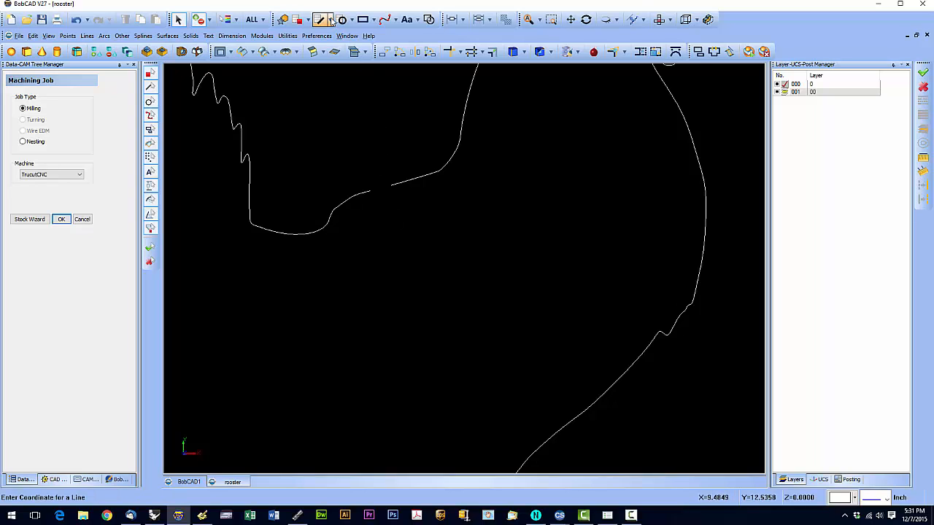
left_click(330, 20)
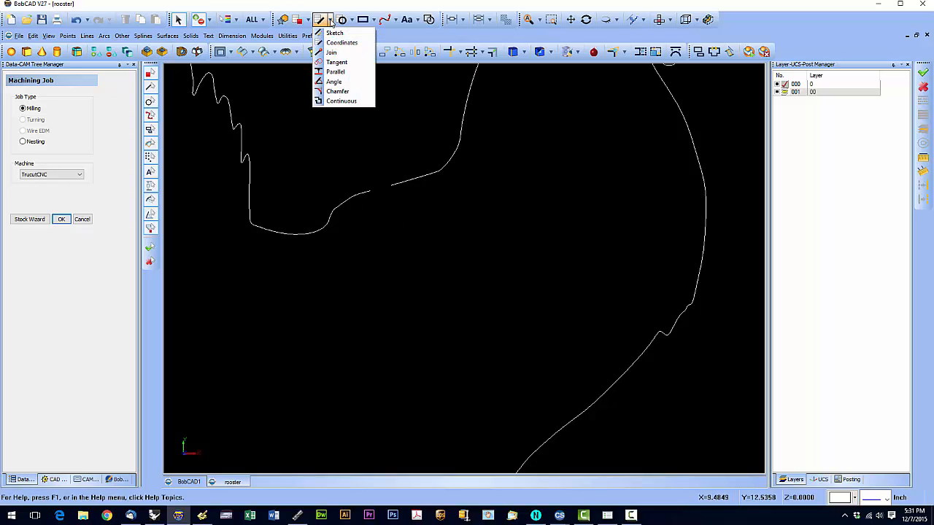
left_click(325, 54)
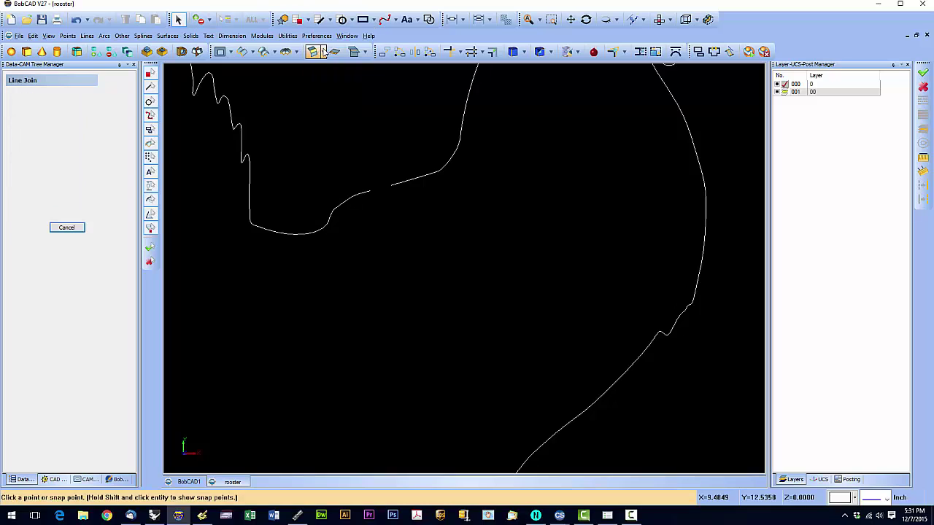
left_click(371, 190)
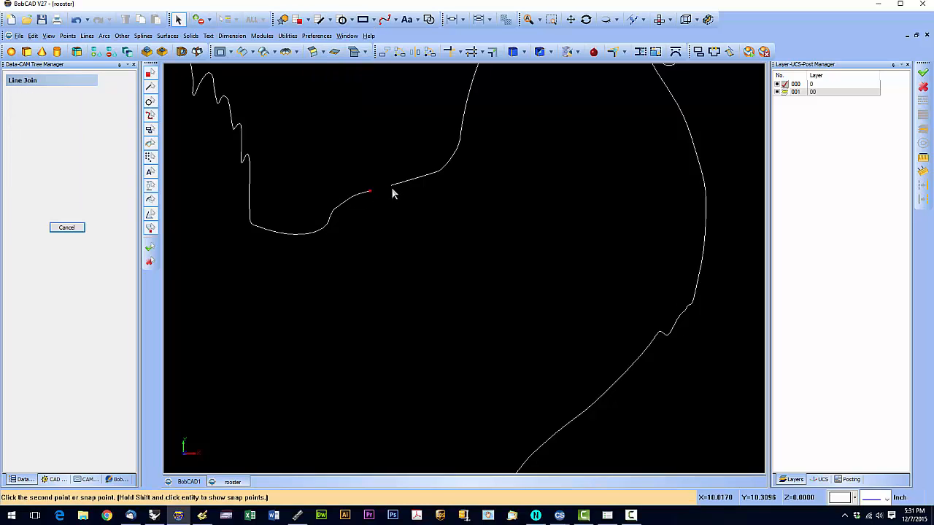
left_click(392, 184)
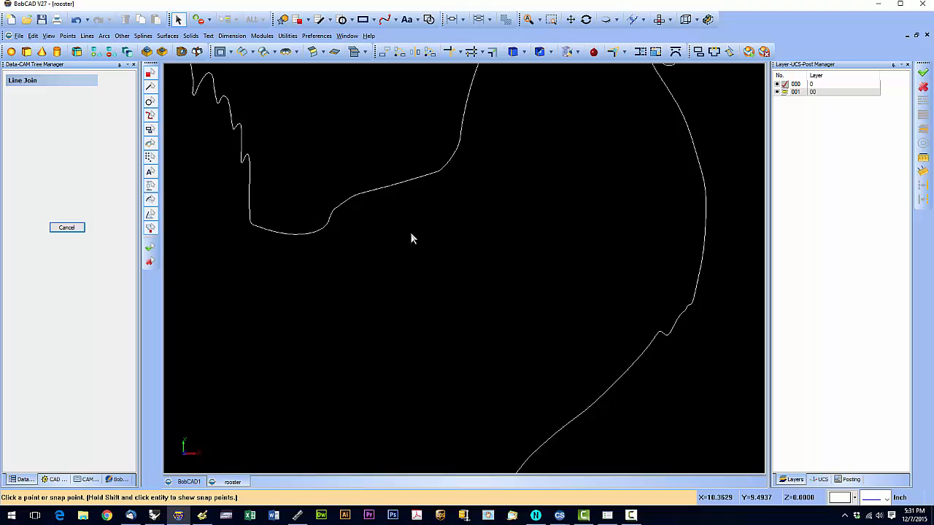
left_click(66, 229)
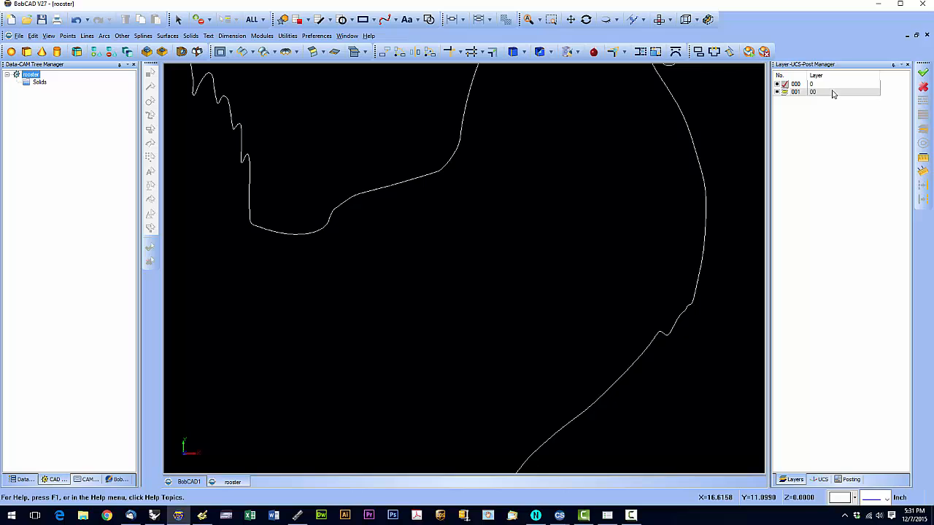
left_click(398, 182)
left_click(180, 20)
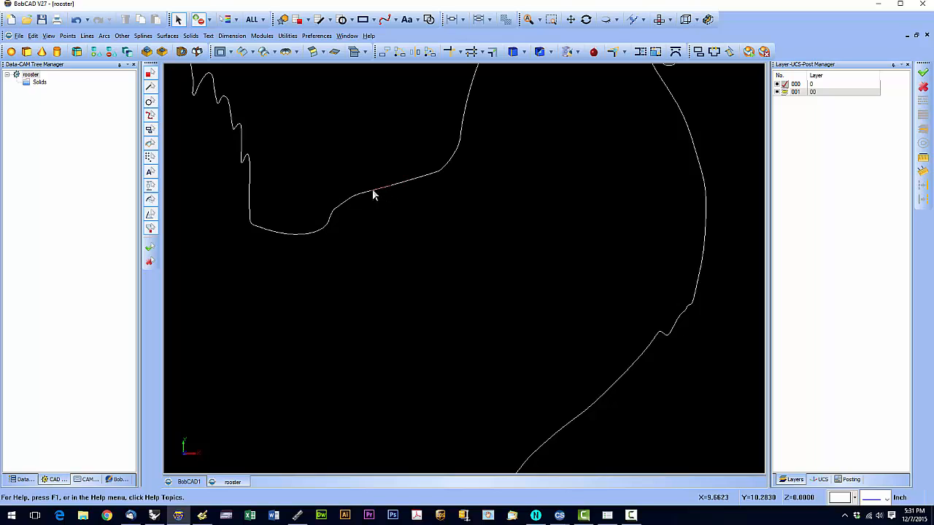
scroll(403, 207, "down", 1)
scroll(404, 207, "down", 1)
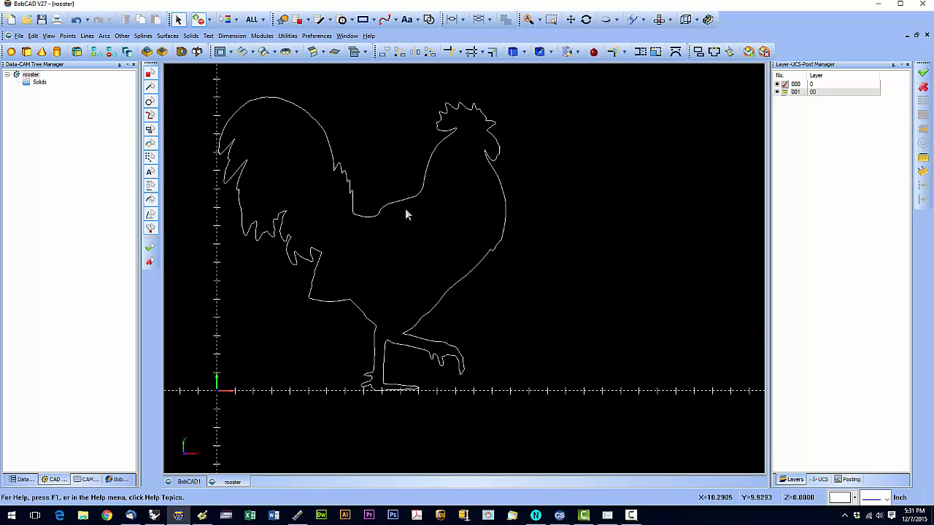
scroll(405, 208, "down", 1)
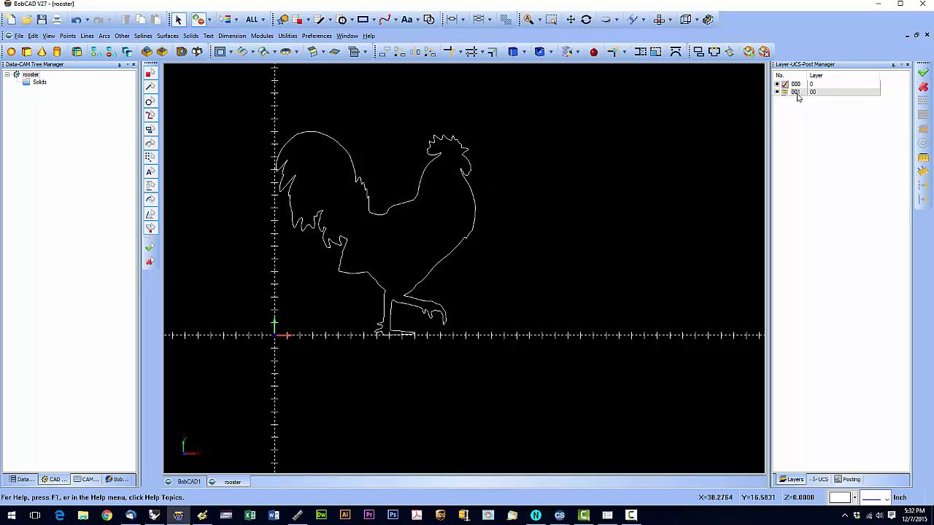
Make layer 001 current, then switch back to layer 000 as the current layer.
double_click(786, 92)
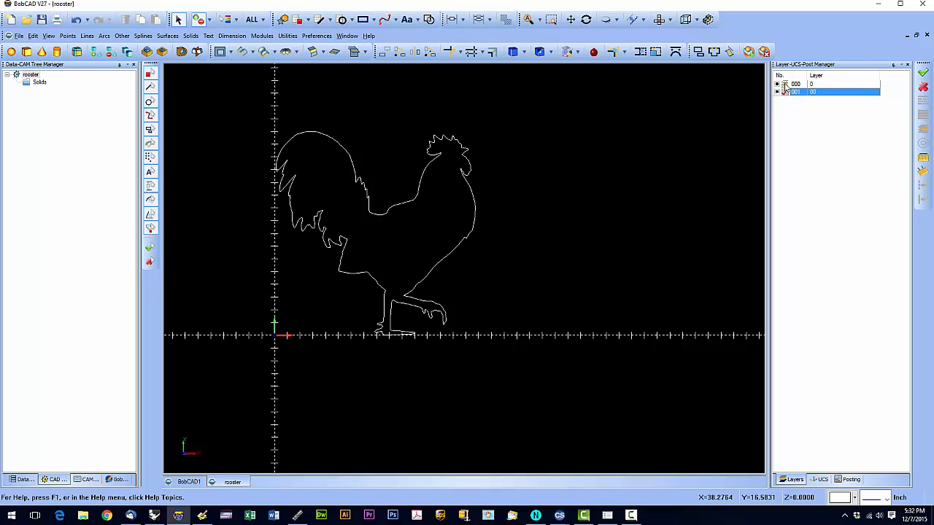
left_click(785, 84)
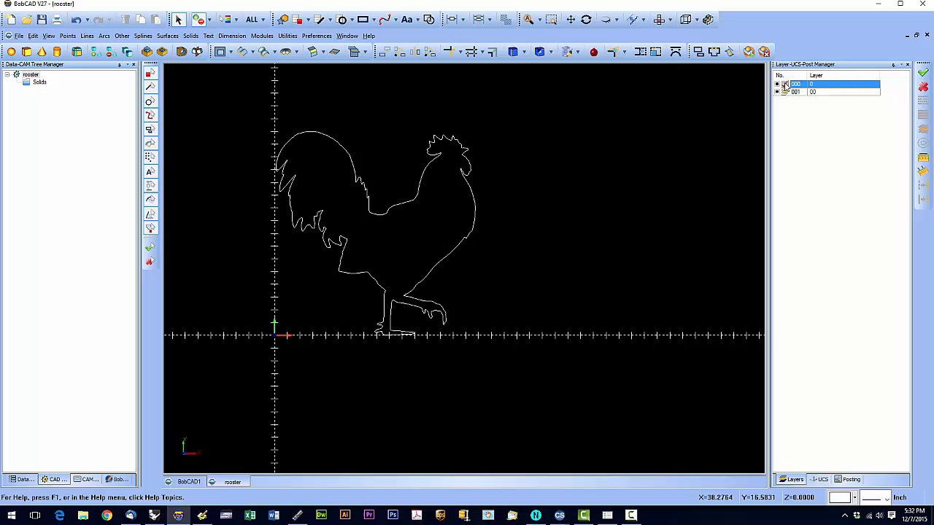
Window-select the entire rooster outline and move it onto the current layer 000.
left_click(178, 20)
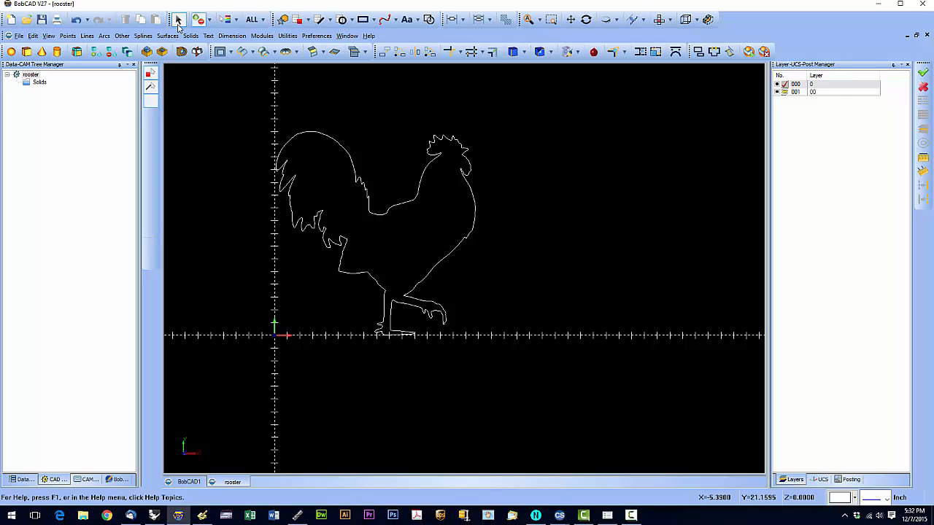
left_click_drag(220, 86, 612, 350)
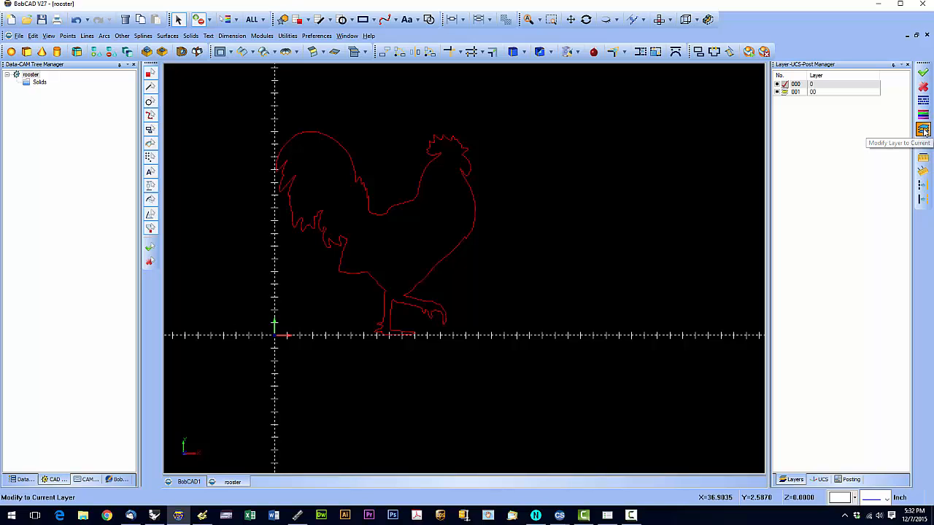
left_click(923, 131)
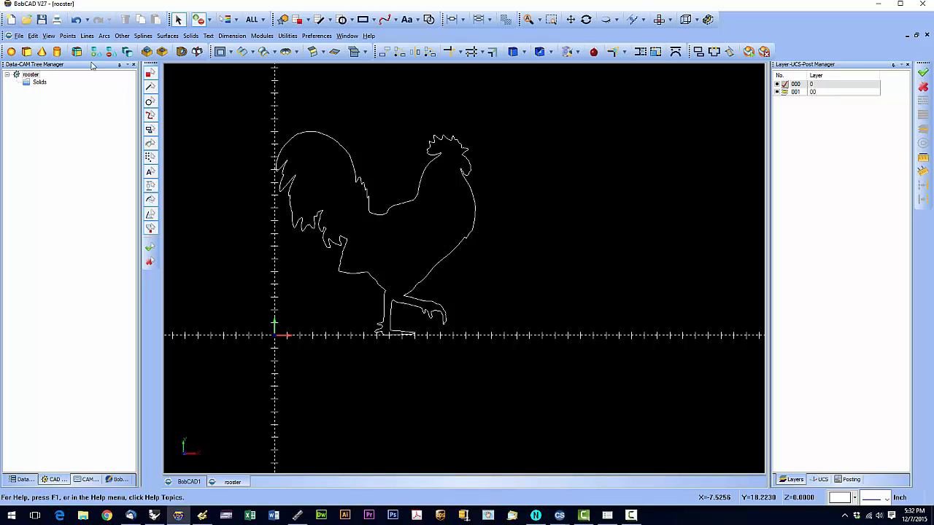
Save the drawing as rooster.dxf in AutoCAD DXF format via Save As.
left_click(18, 35)
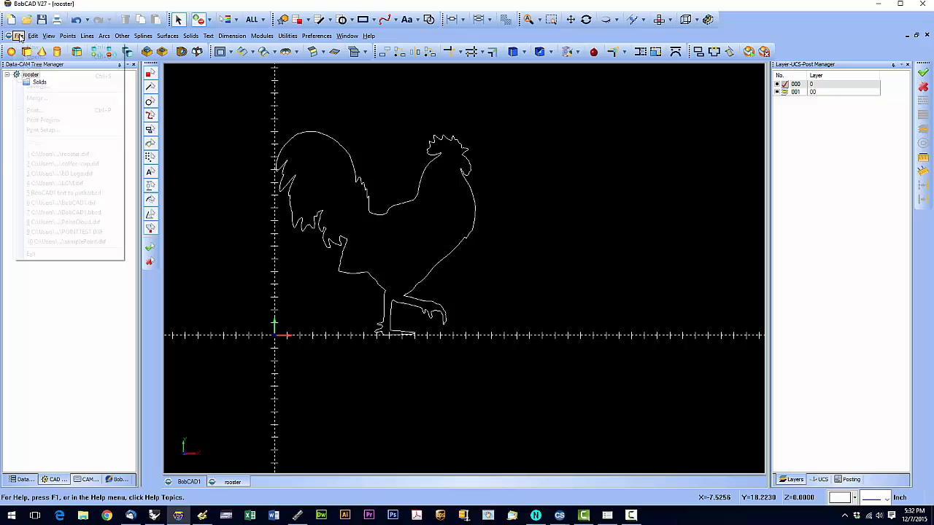
left_click(36, 91)
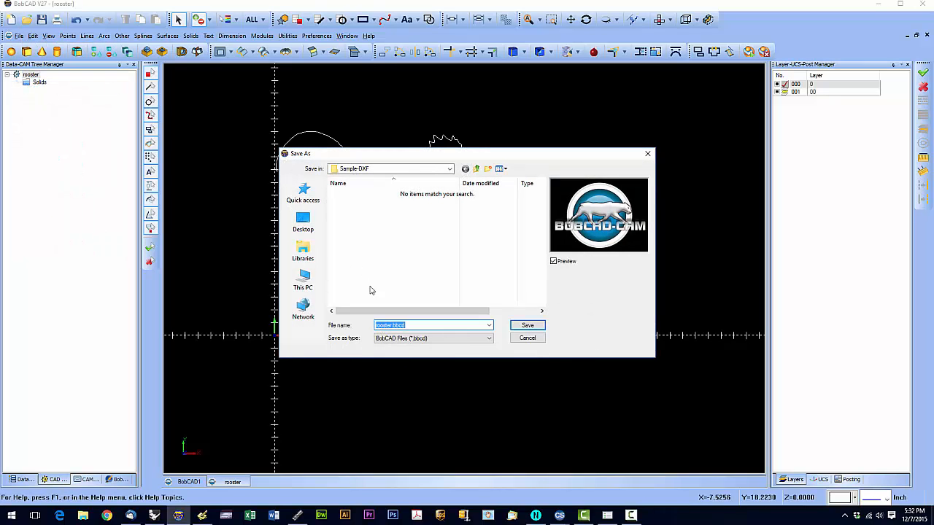
left_click(489, 338)
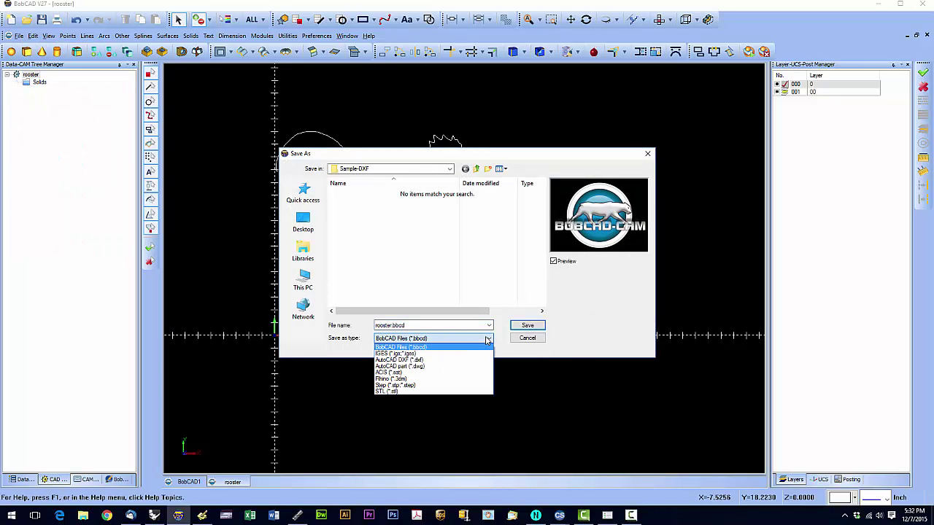
left_click(452, 360)
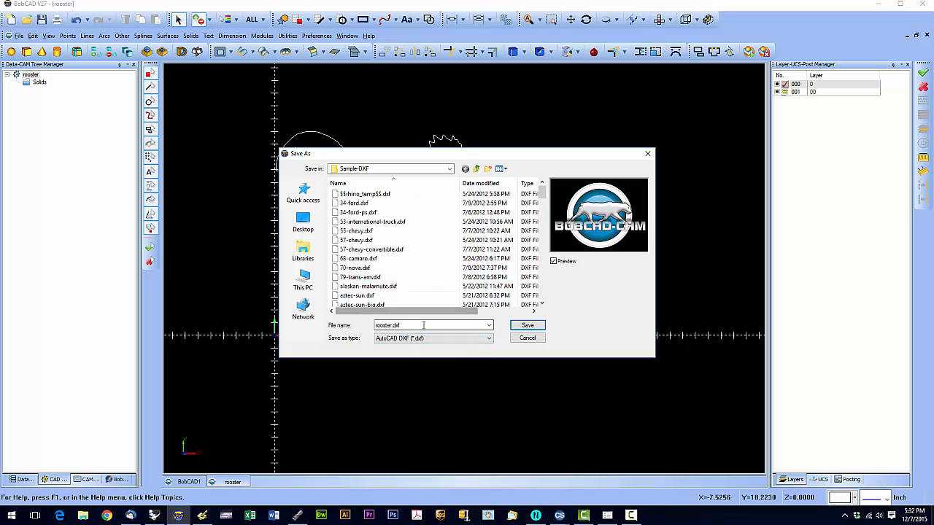
left_click(527, 325)
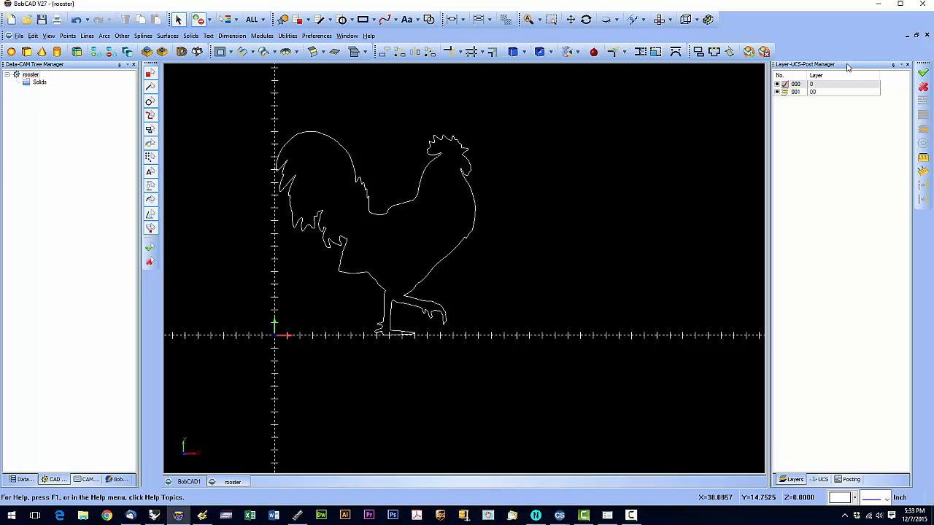
left_click(908, 66)
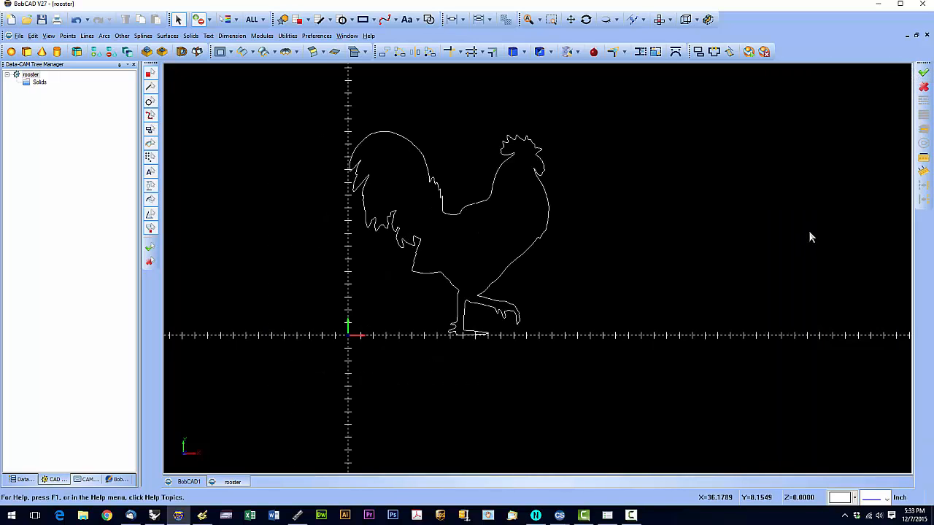
right_click(922, 233)
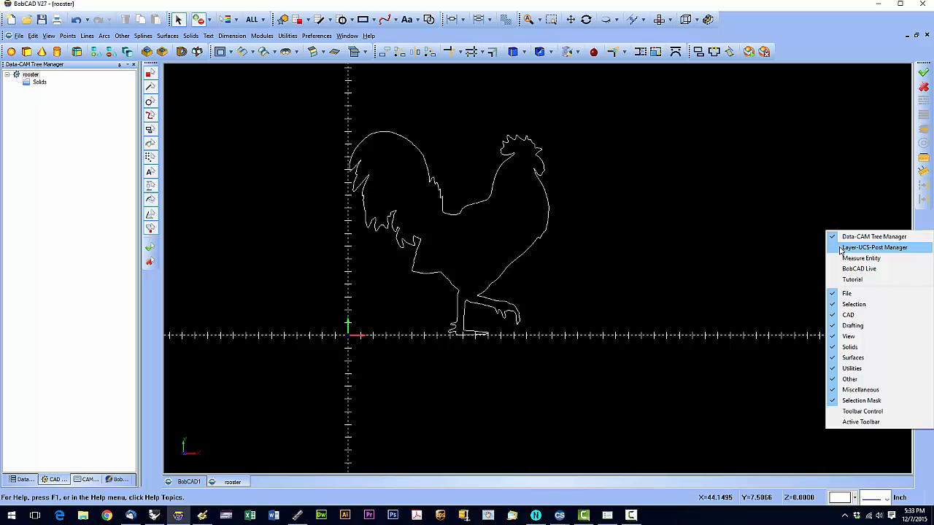
left_click(840, 250)
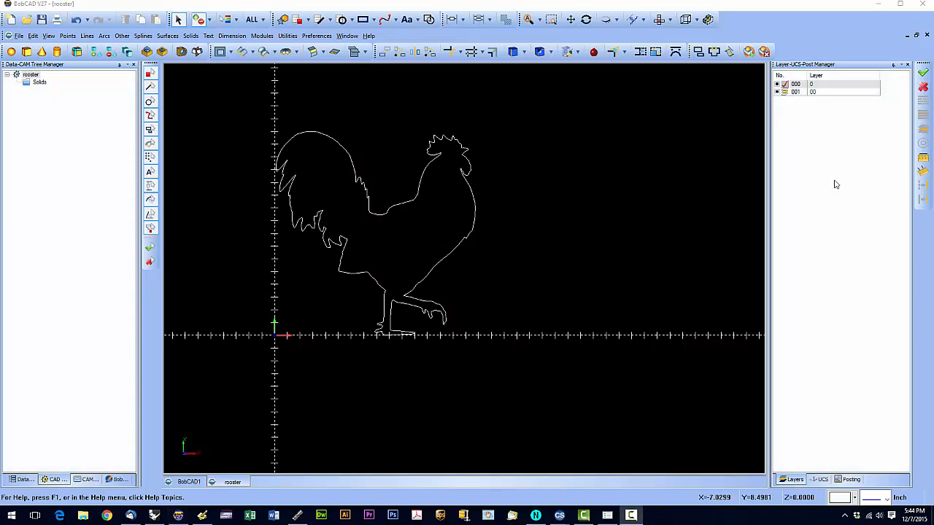
Add a new layer 002 named INSIDE, then pick layer 001 (named 00).
right_click(818, 146)
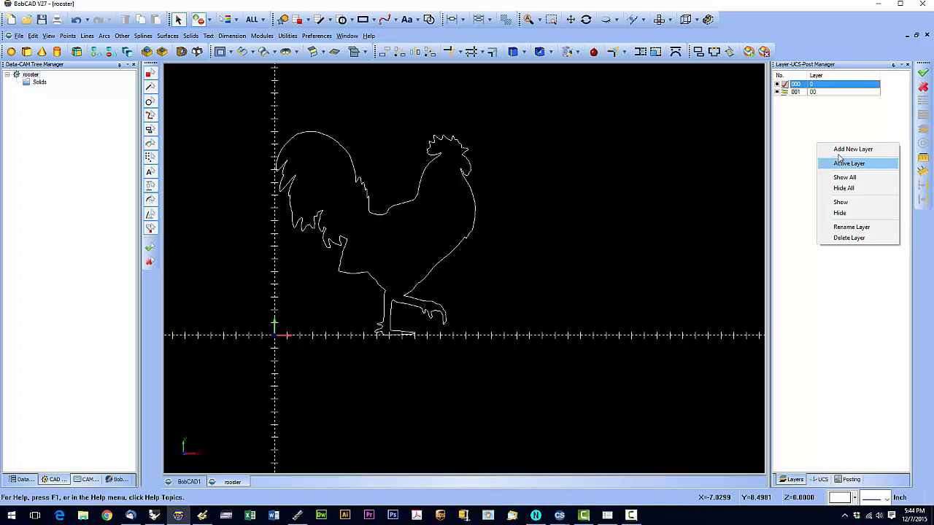
left_click(843, 151)
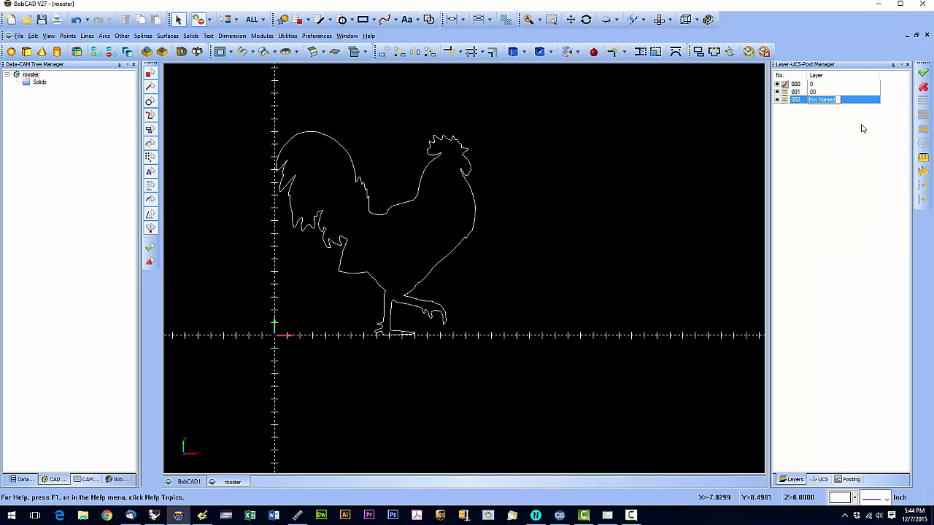
type("INSIDE")
key("Return")
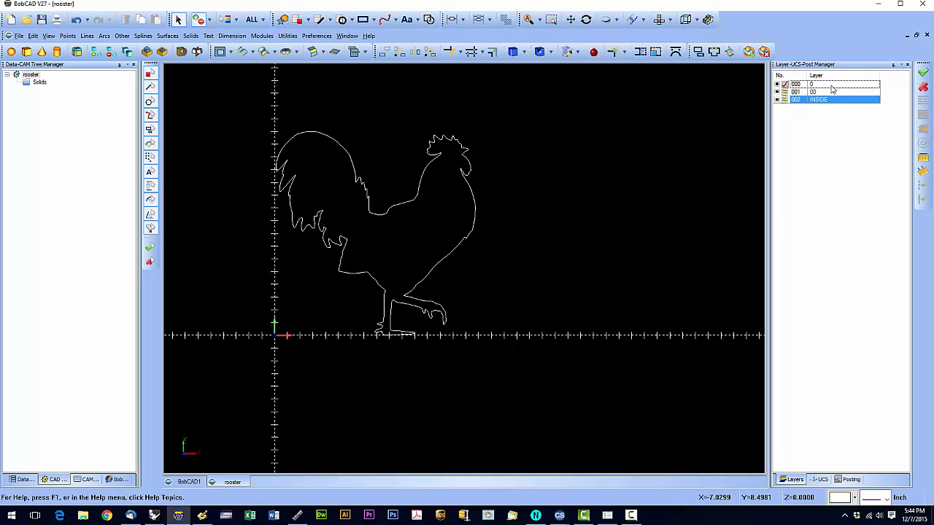
left_click(833, 92)
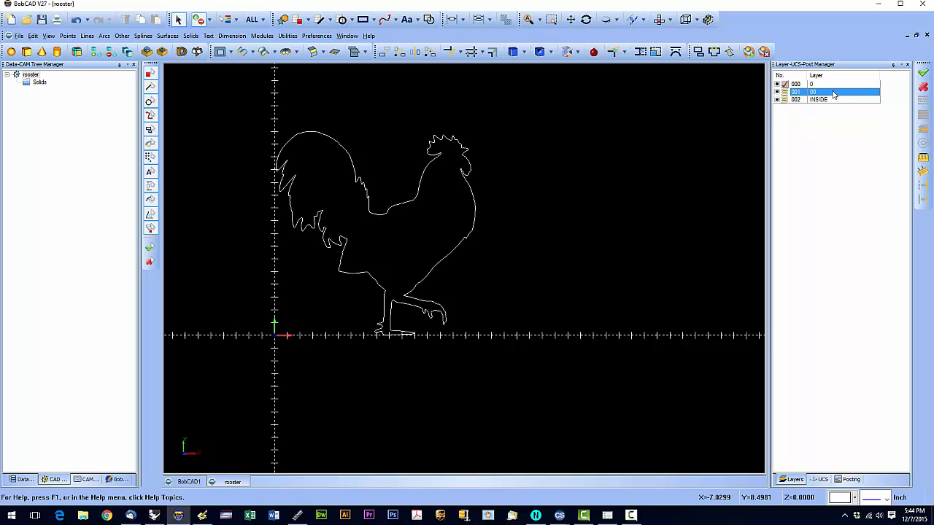
Rename layer 001 from 00 to Rooster.
right_click(831, 94)
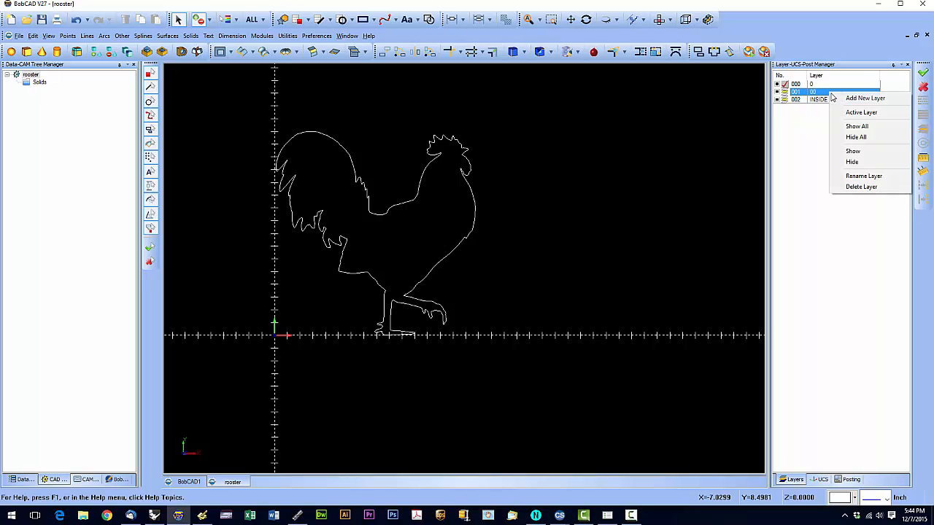
left_click(864, 176)
type("Roost")
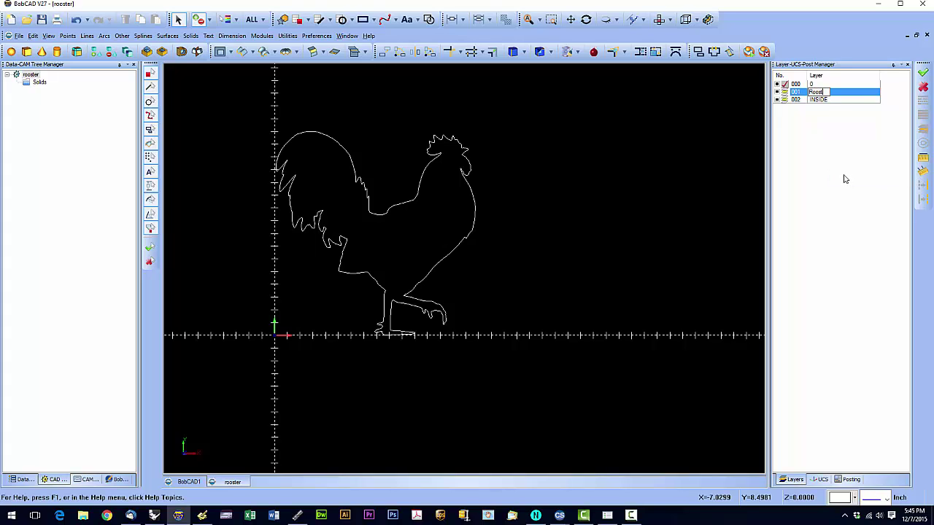
type("er")
left_click(845, 179)
right_click(833, 143)
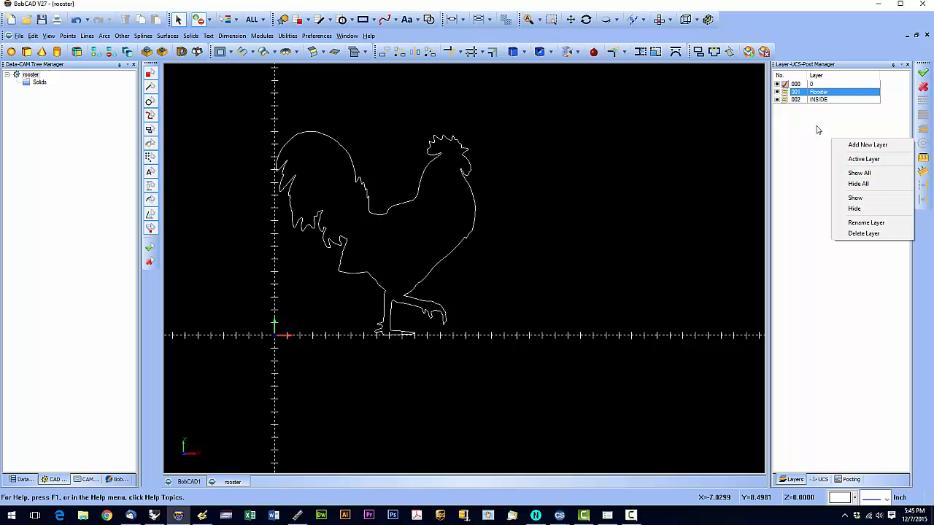
Make Rooster (layer 001) the active layer, briefly toggling INSIDE, then deselect the row.
left_click(857, 159)
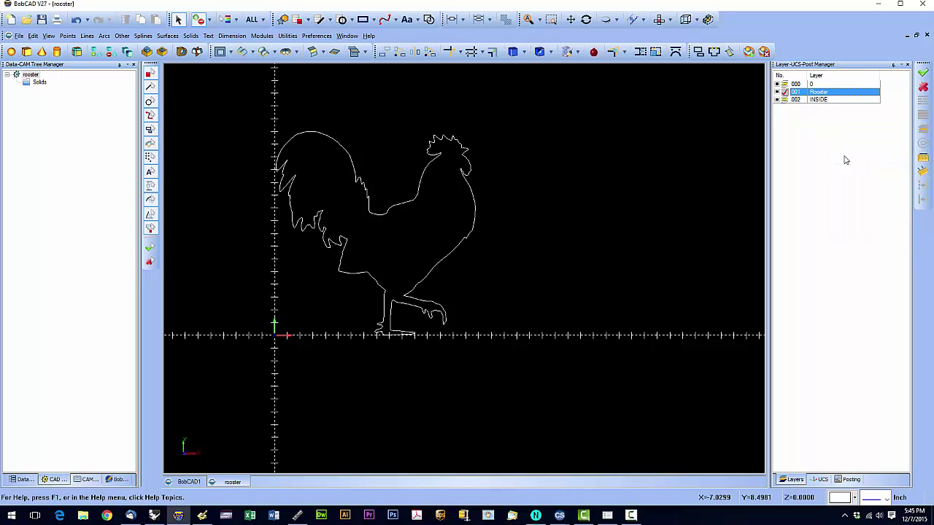
left_click(786, 100)
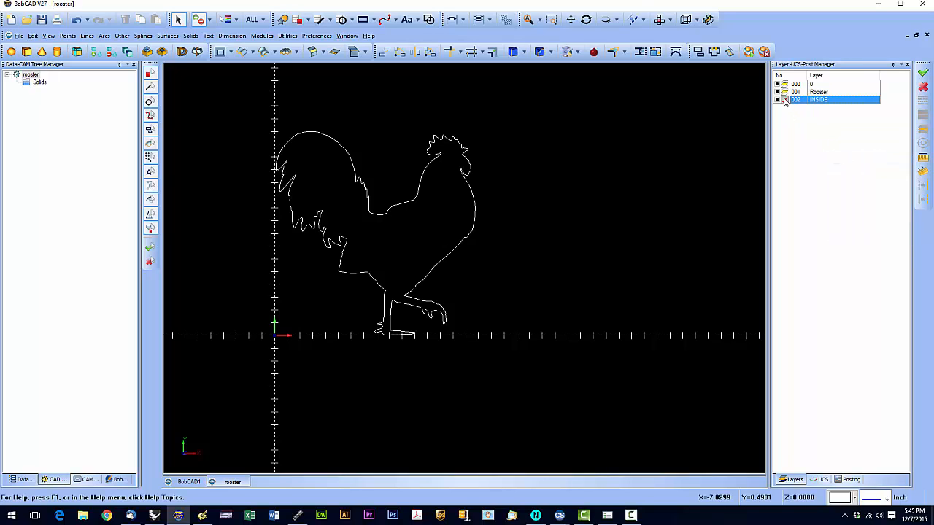
left_click(786, 92)
right_click(828, 149)
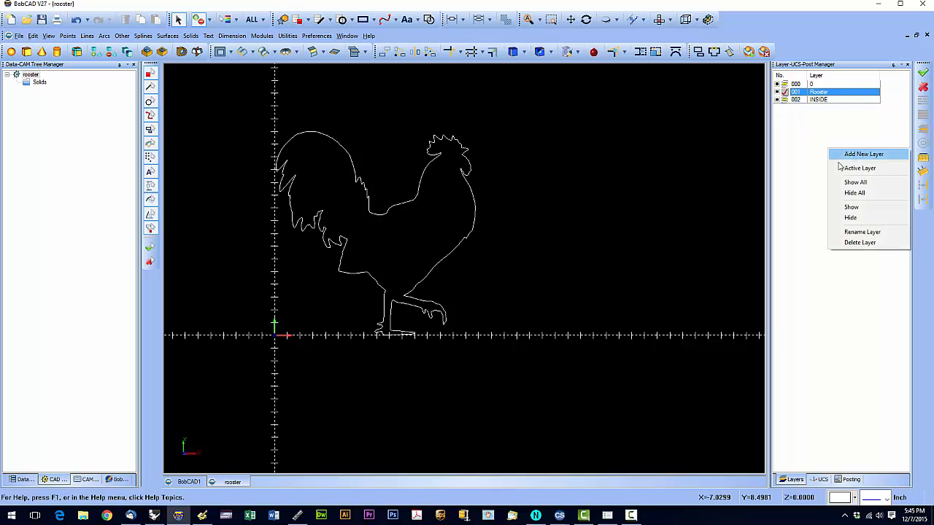
left_click(813, 170)
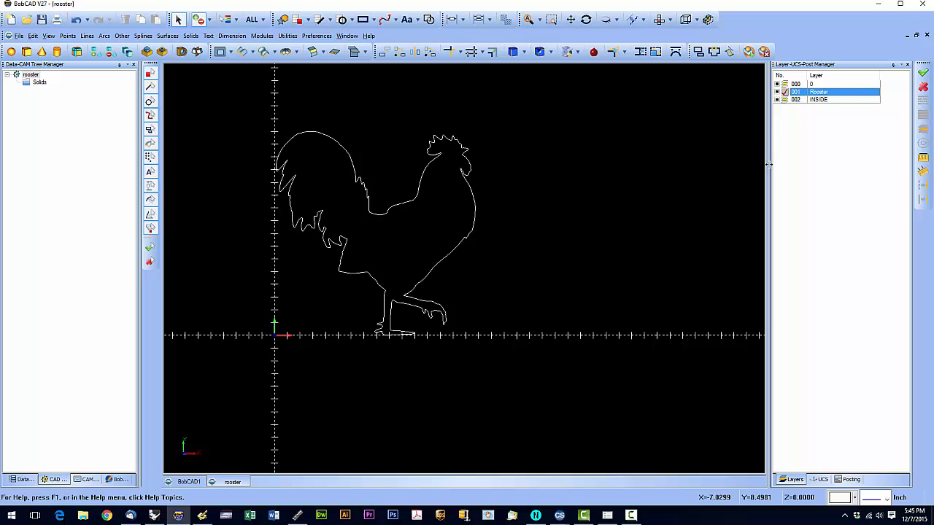
left_click(601, 227)
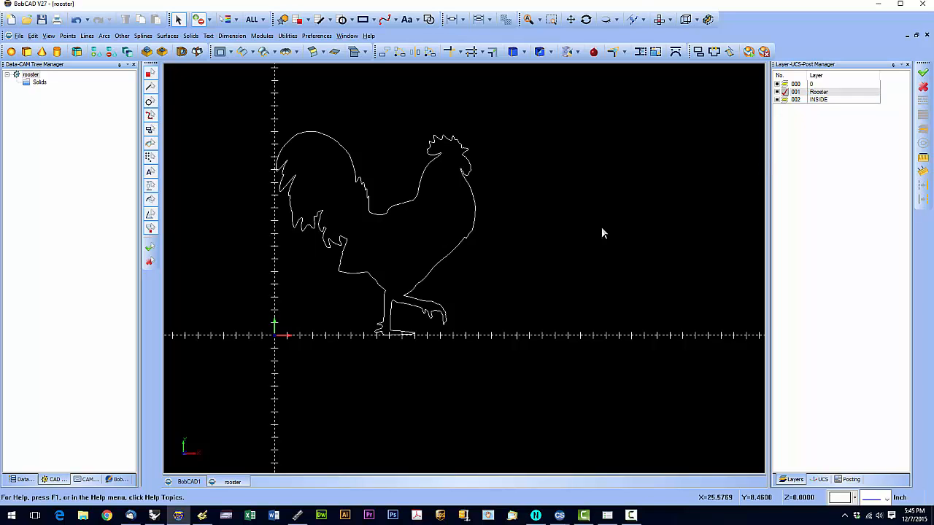